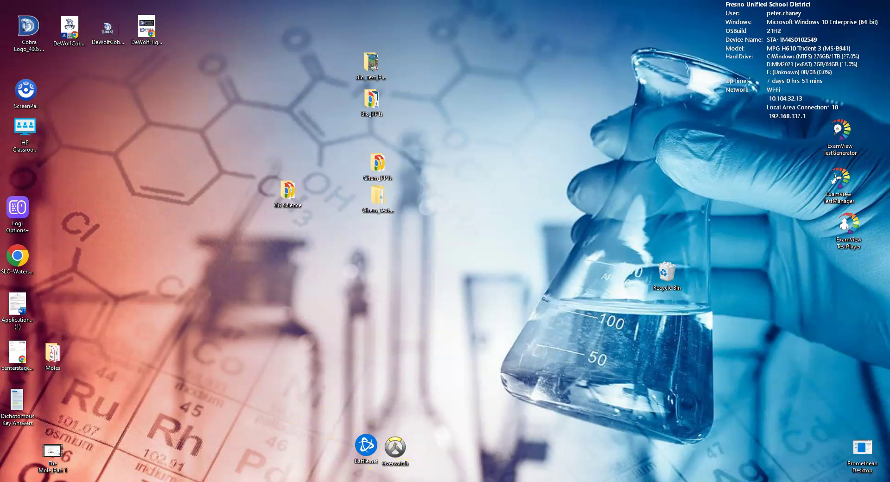
In Chrome, open the Chem_p1q2_2023 class's Classwork and the Balancing Chemical Equations (Phet Lab) assignment.
click(467, 480)
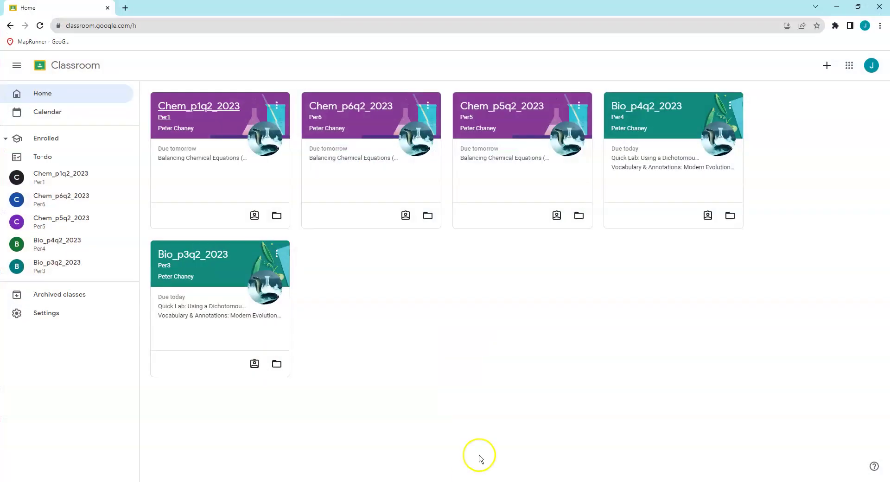
click(188, 108)
click(212, 95)
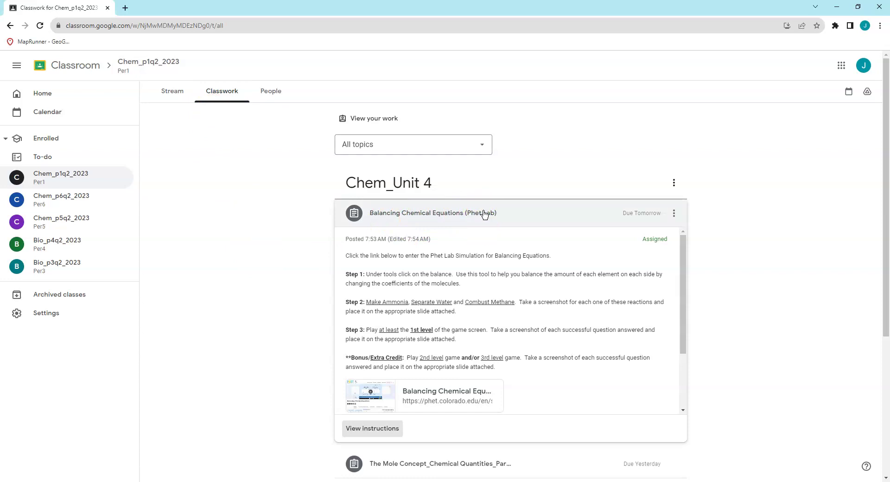
click(366, 428)
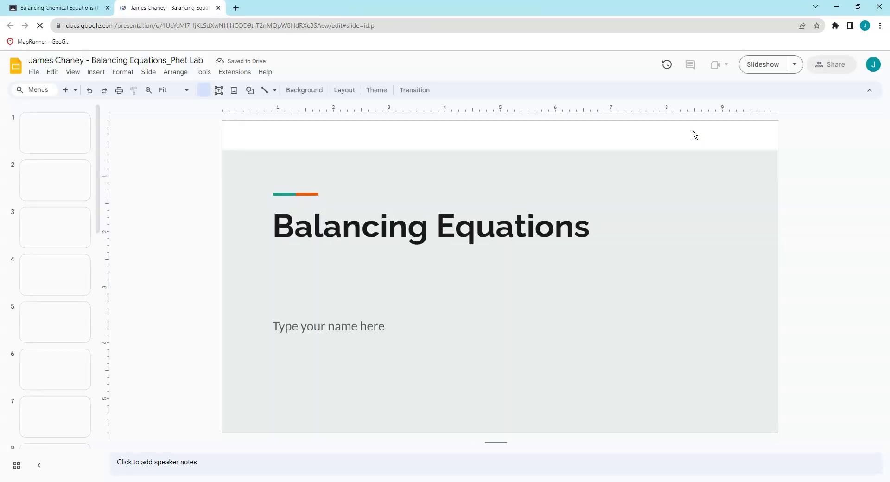
Review the title, Make Ammonia, Separate Water, Combust Methane and Level 1, Equation 1 slides.
click(55, 182)
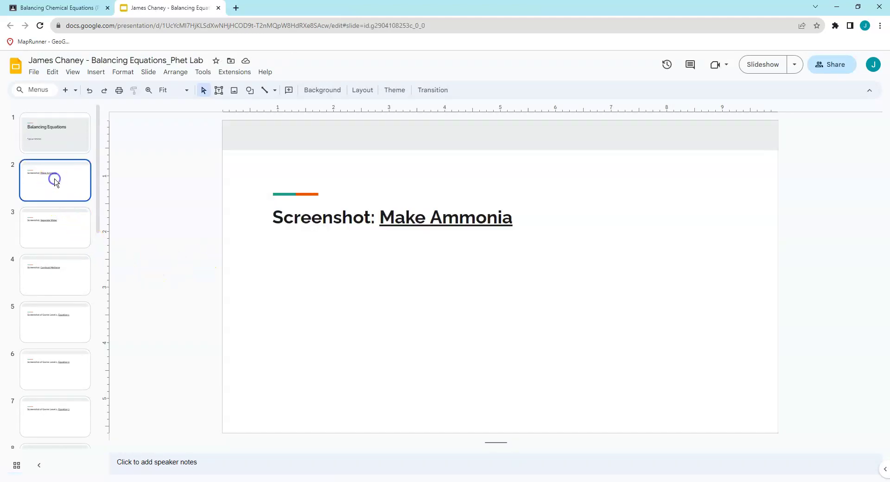
click(52, 139)
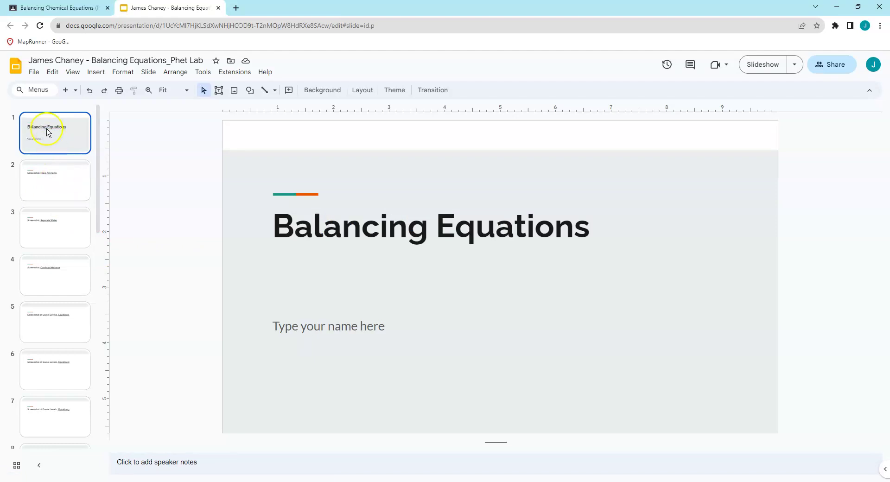
click(331, 327)
click(29, 175)
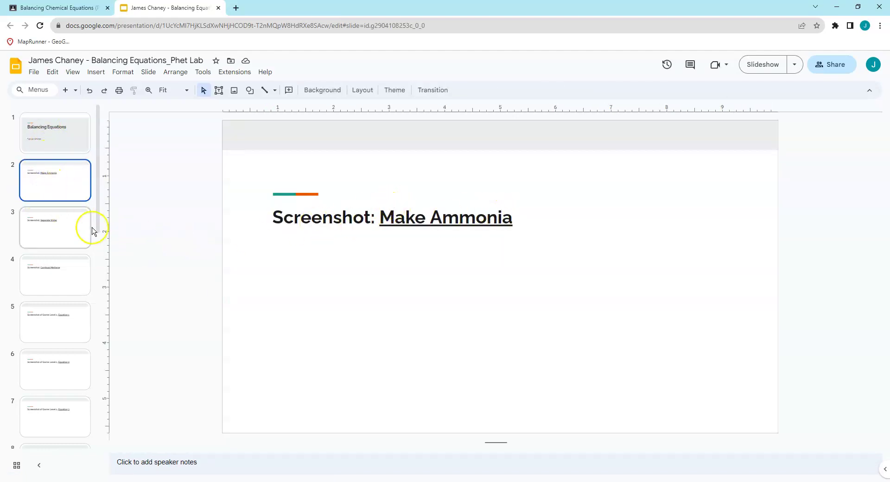
click(56, 228)
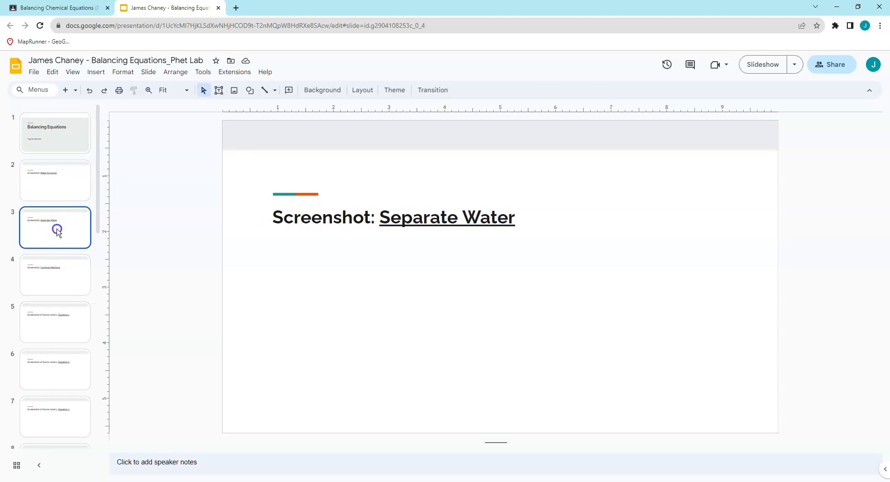
click(69, 273)
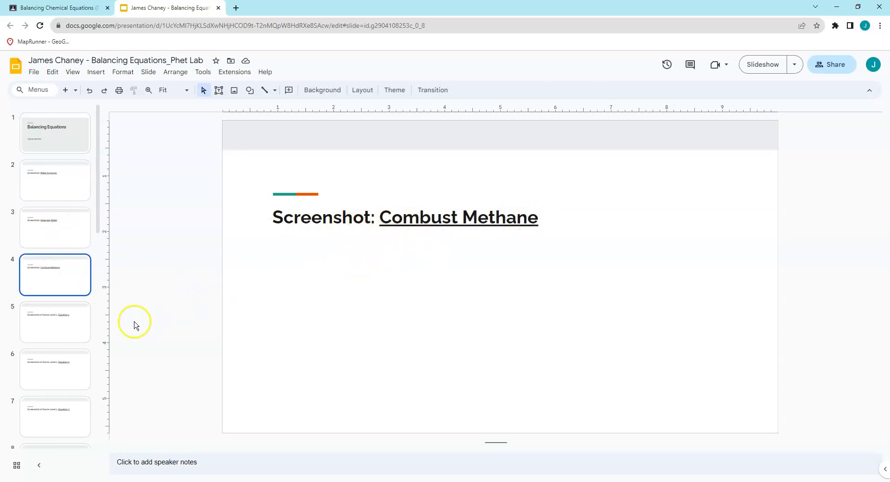
click(59, 323)
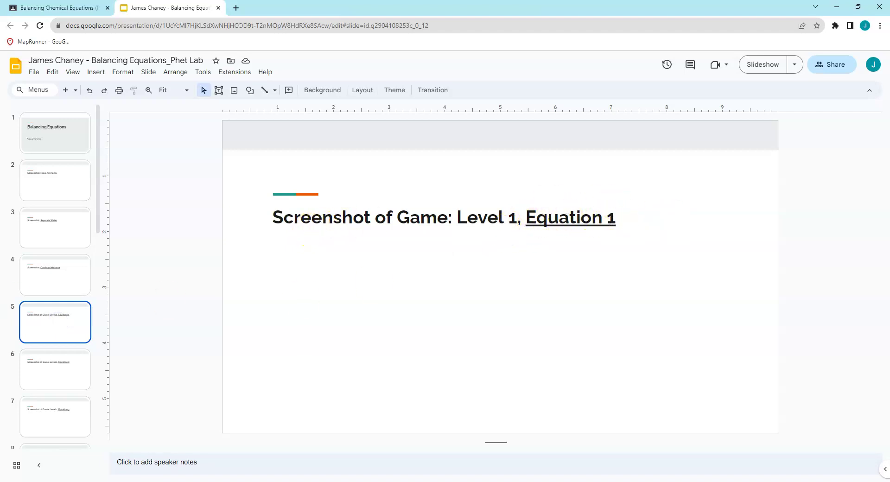
Step through the remaining Level 1 slides up to Equation 5.
scroll(64, 287, down, 4)
click(64, 189)
click(59, 226)
click(56, 273)
click(55, 321)
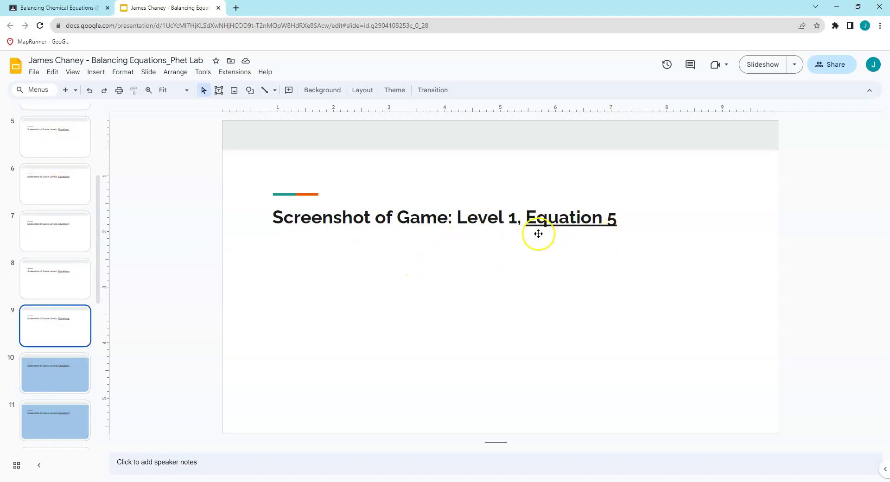
Review the Level 2 slides, Equations 1 through 5.
scroll(94, 274, down, 1)
scroll(94, 274, down, 3)
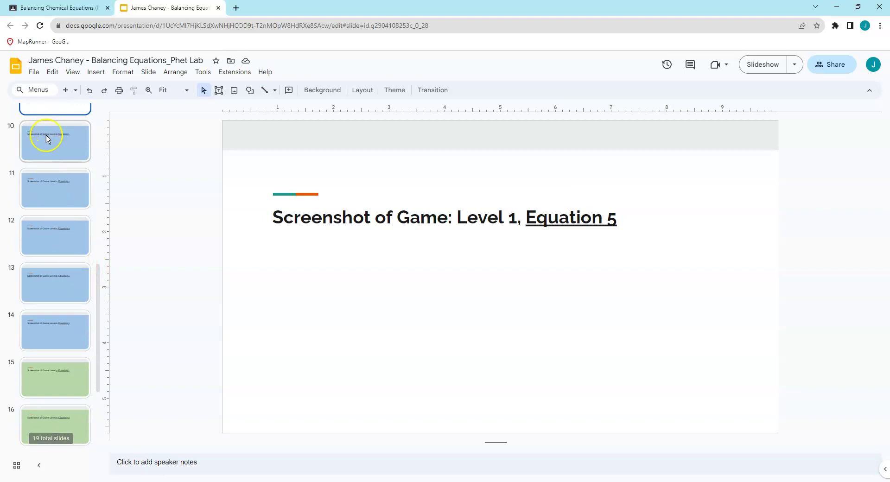
click(46, 135)
click(56, 177)
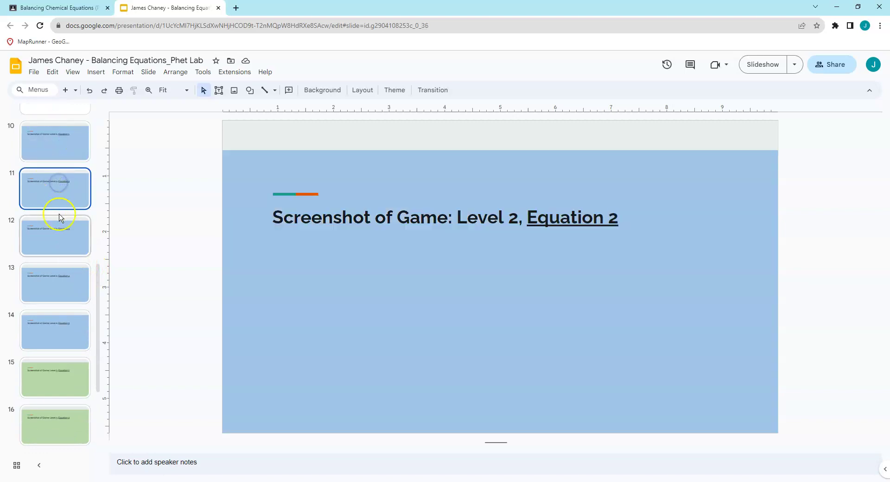
click(54, 236)
click(47, 283)
click(53, 329)
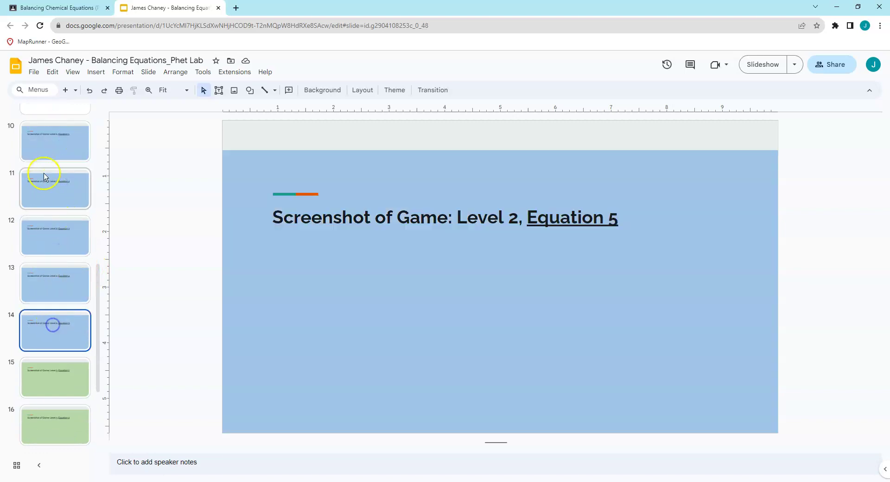
click(44, 146)
click(51, 189)
Review the Level 3 slides, Equations 1 through 5, then return to the Make Ammonia slide.
scroll(54, 218, down, 3)
click(58, 239)
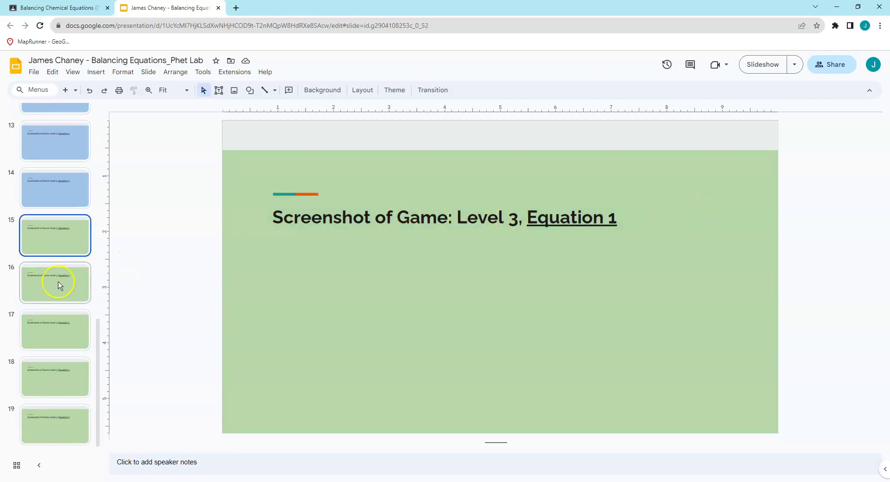
click(58, 283)
click(56, 342)
click(56, 386)
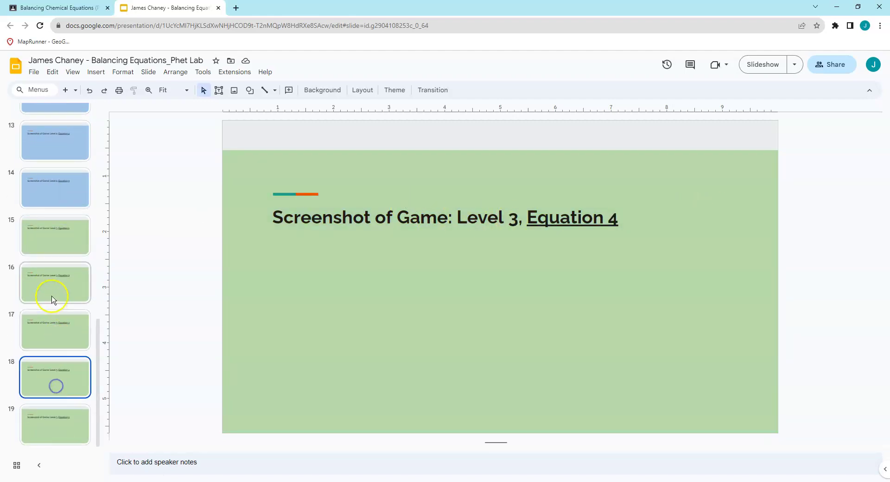
click(52, 417)
scroll(76, 311, up, 5)
scroll(78, 282, up, 5)
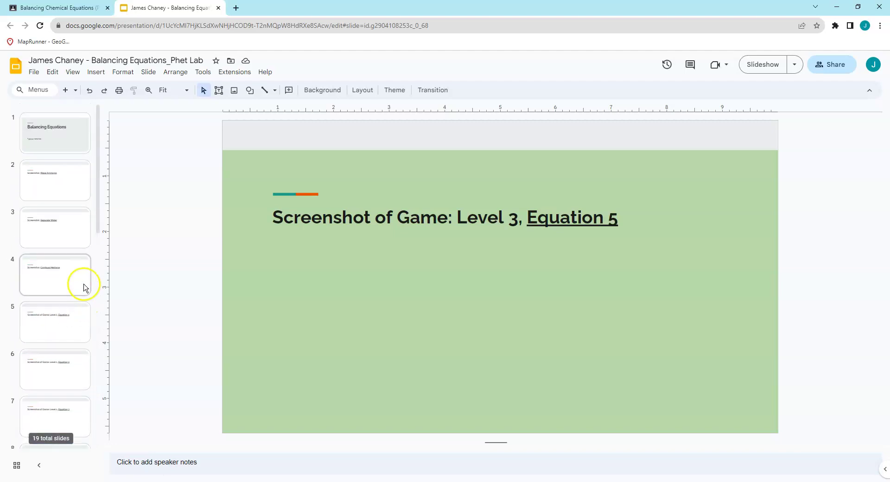
click(64, 133)
click(55, 177)
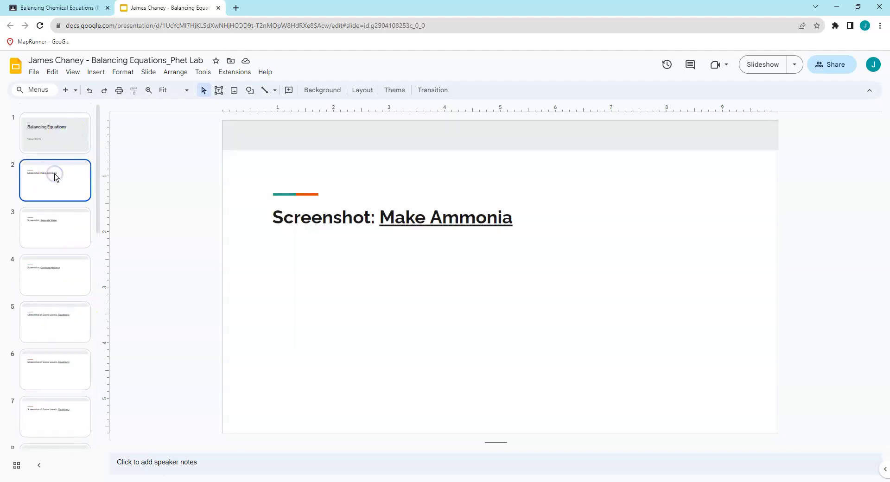
Launch the linked PhET simulation's Introduction screen, briefly rechecking the assignment instructions.
click(59, 7)
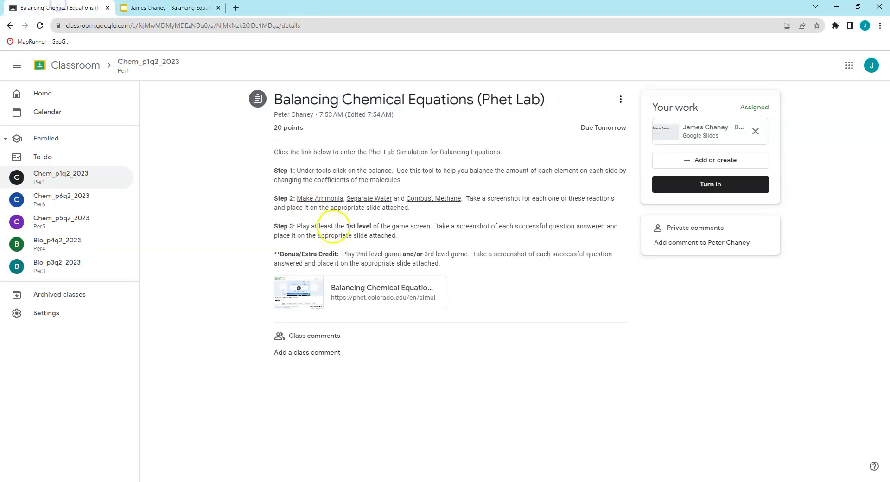
click(351, 292)
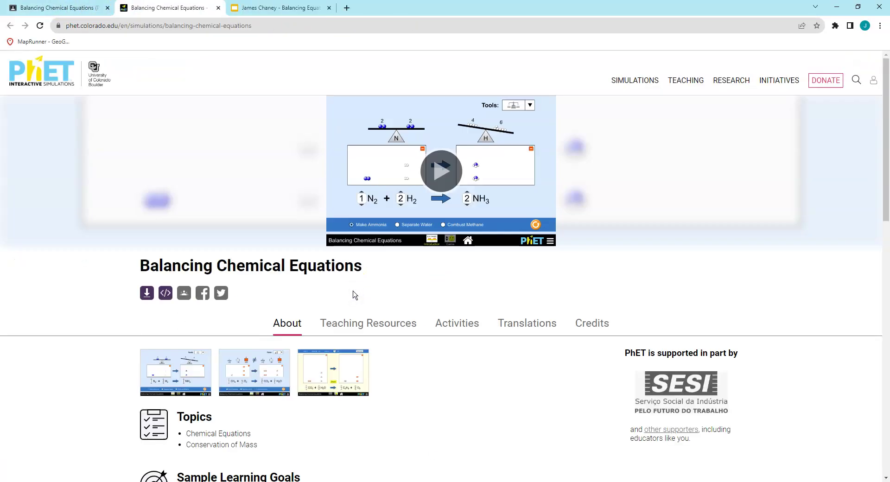
click(436, 171)
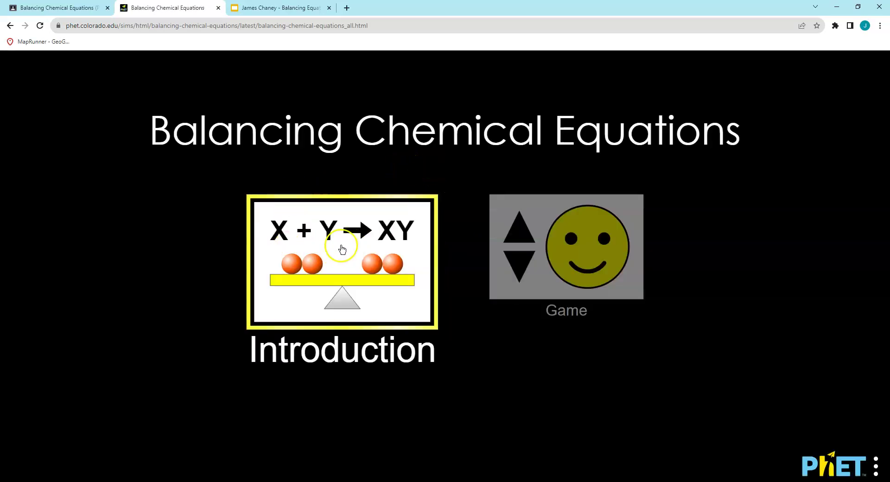
click(342, 250)
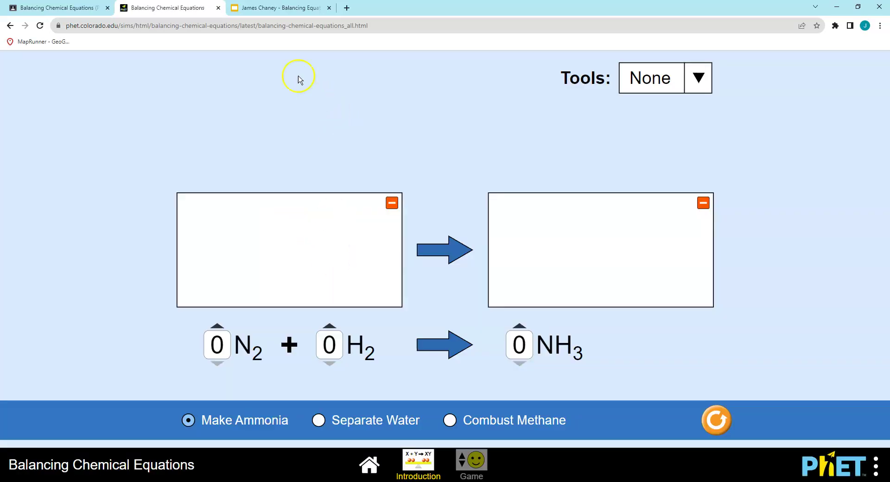
click(60, 12)
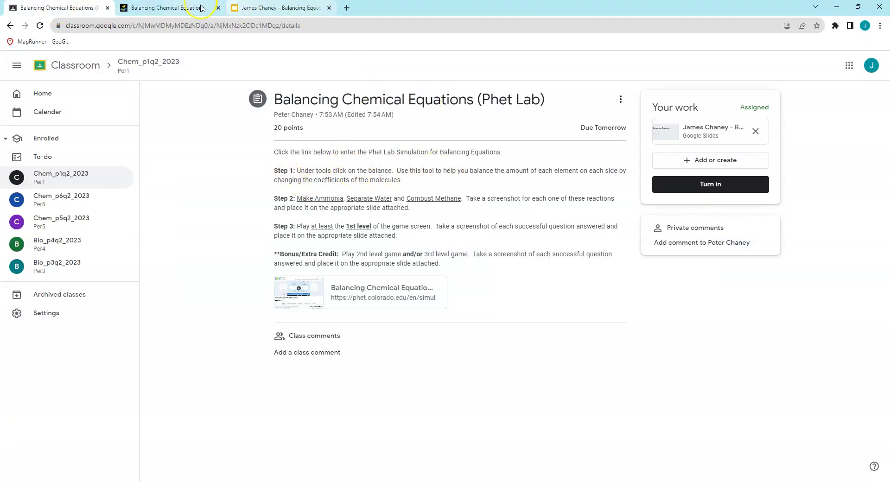
click(167, 10)
click(699, 78)
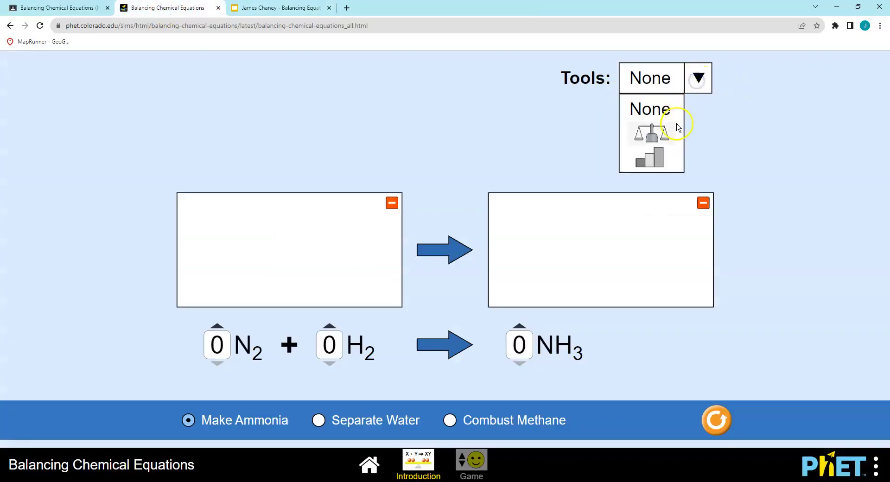
Turn on the balance scales and set Make Ammonia to 1 N2 + 3 H2 → 2 NH3.
click(654, 134)
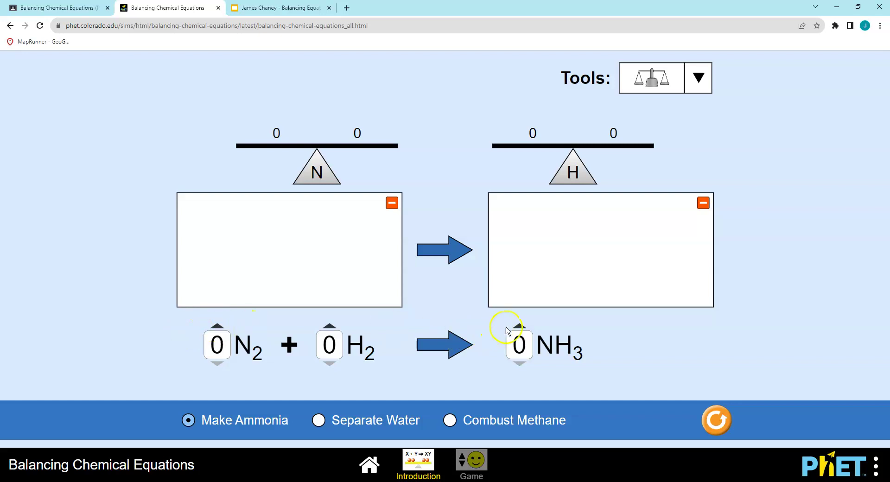
click(520, 326)
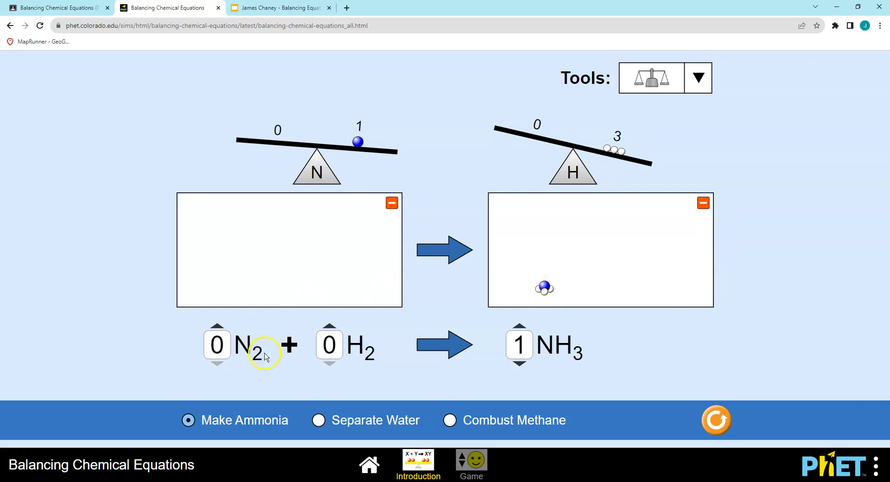
click(519, 328)
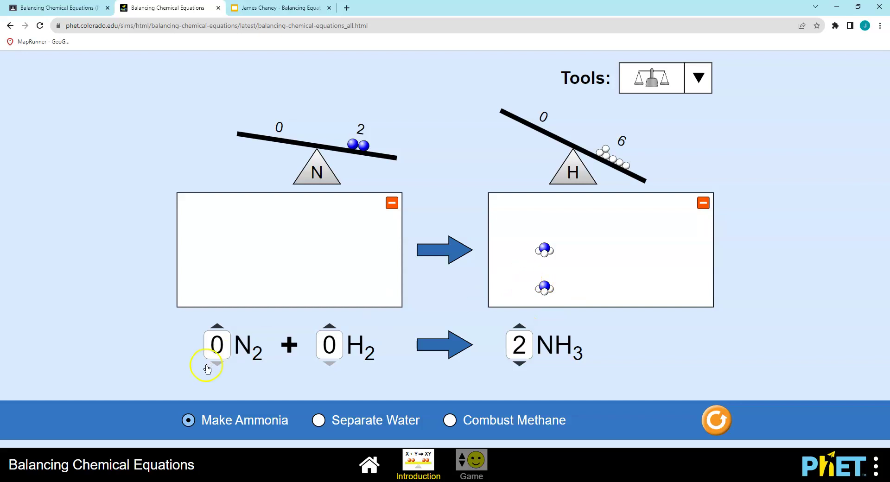
click(217, 326)
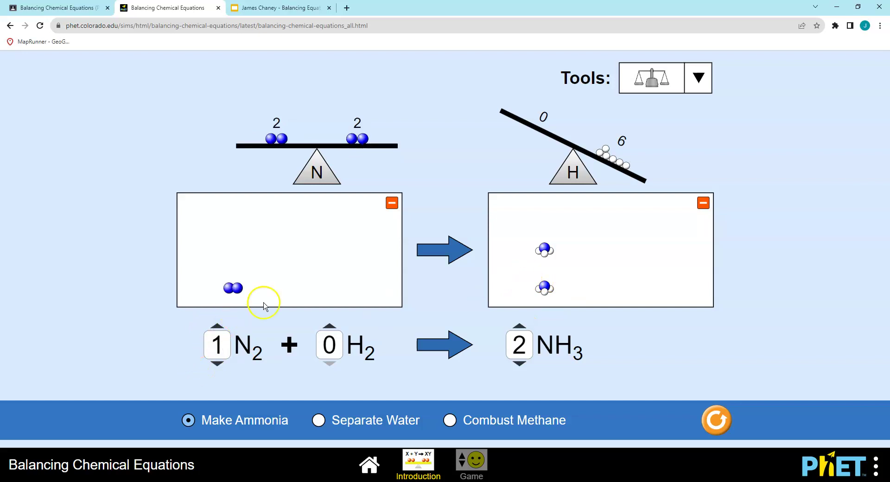
click(329, 326)
click(330, 326)
click(329, 326)
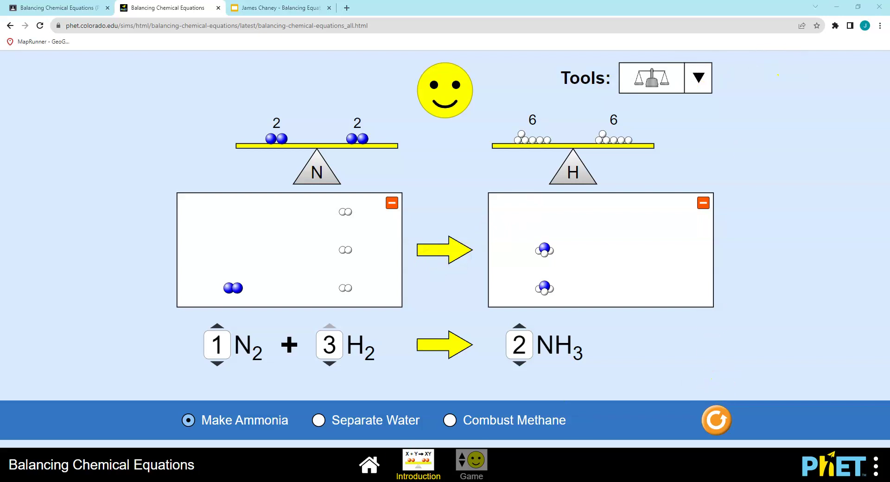
Snip the whole simulation area showing the balanced ammonia equation and level scales.
click(700, 88)
drag(43, 55, 809, 435)
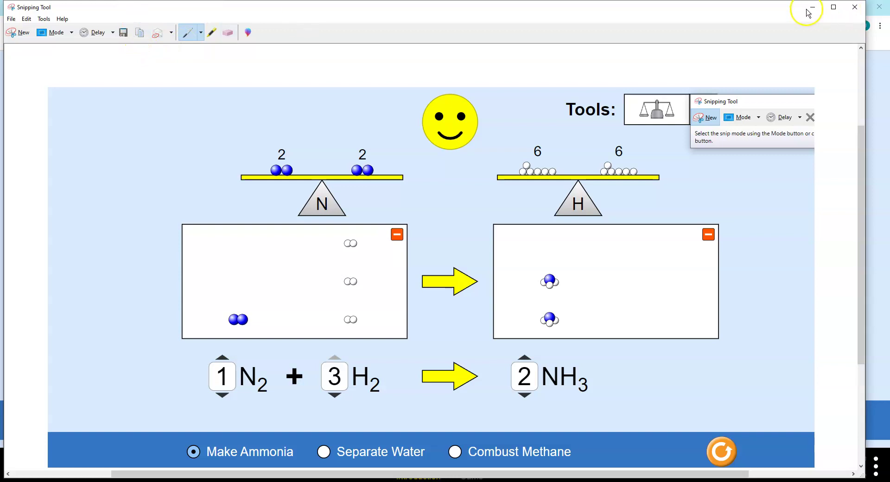
Paste the ammonia screenshot under the Make Ammonia slide title, then go to Level 1, Equation 1.
click(807, 13)
click(263, 8)
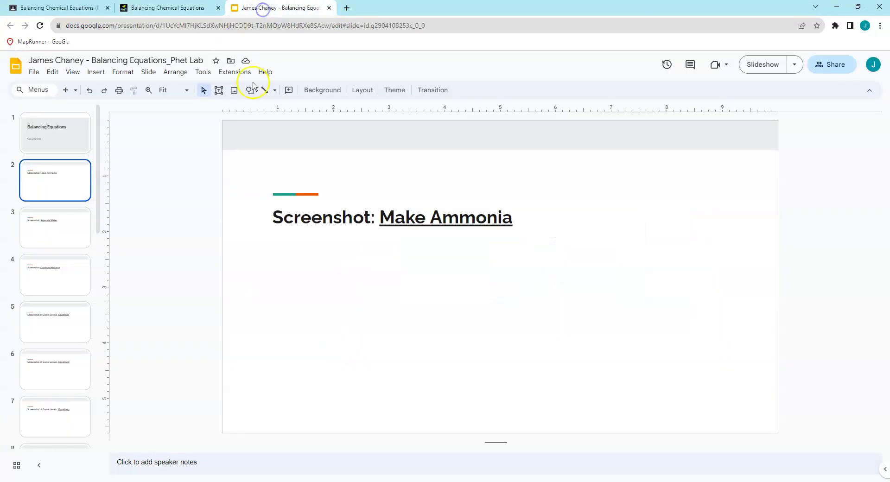
click(64, 184)
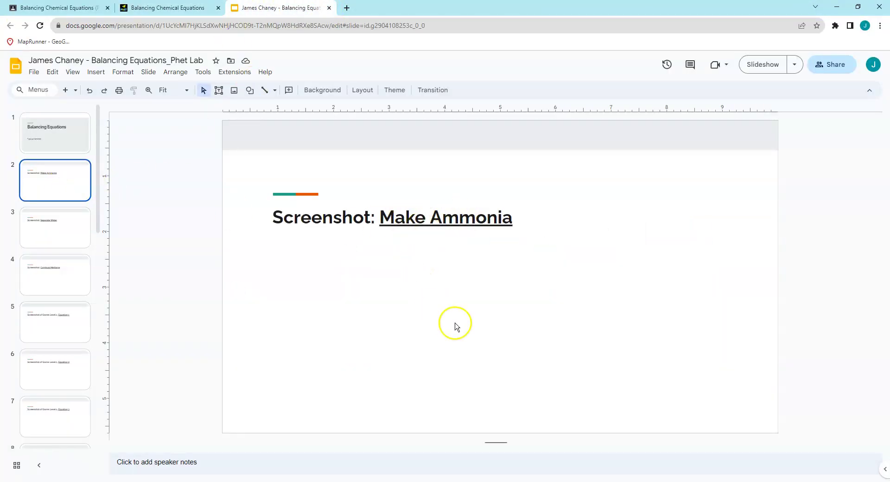
click(473, 314)
key(ctrl+v)
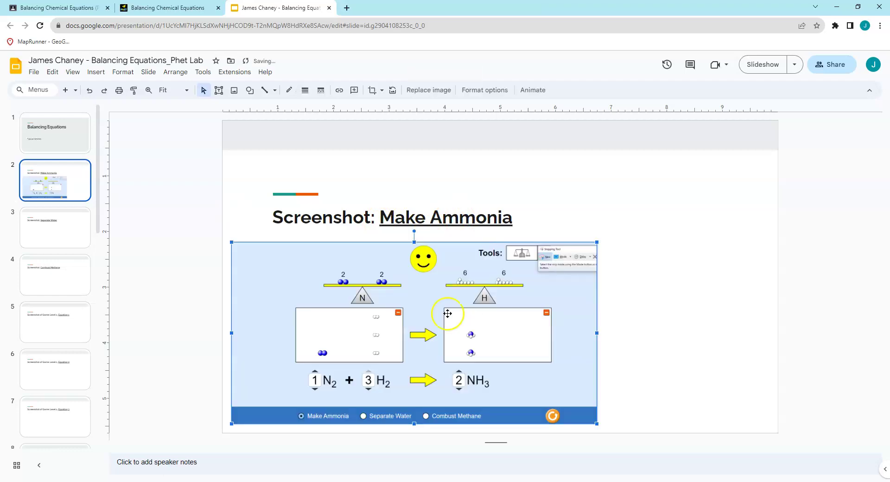
drag(447, 313, 527, 305)
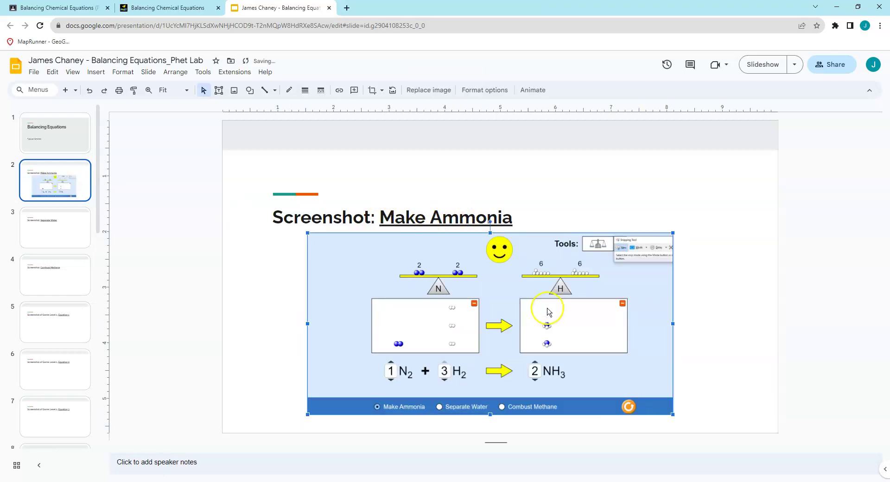
click(711, 270)
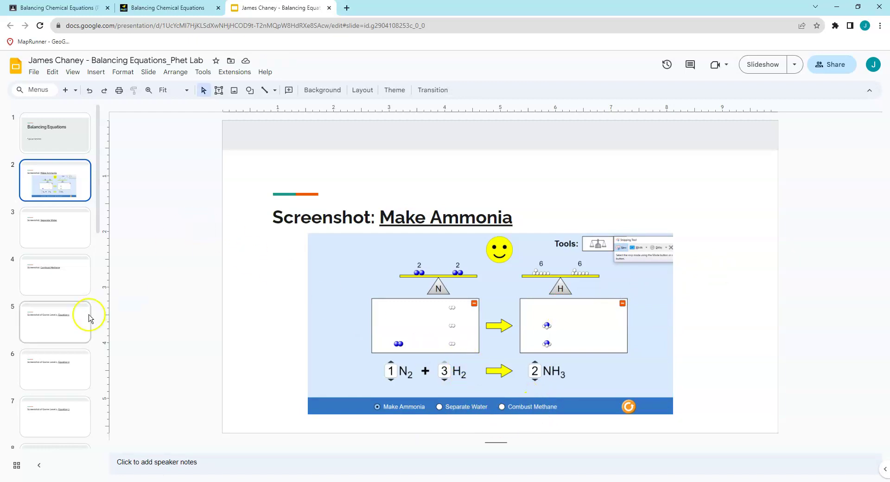
scroll(46, 324, down, 2)
click(44, 237)
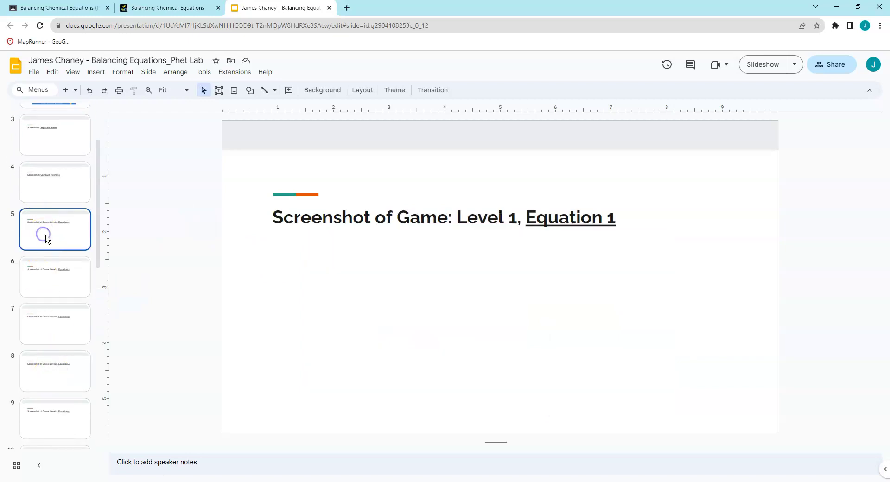
Reset the simulation and start the Game at Level 1, showing NO2 → NO + O2.
click(165, 8)
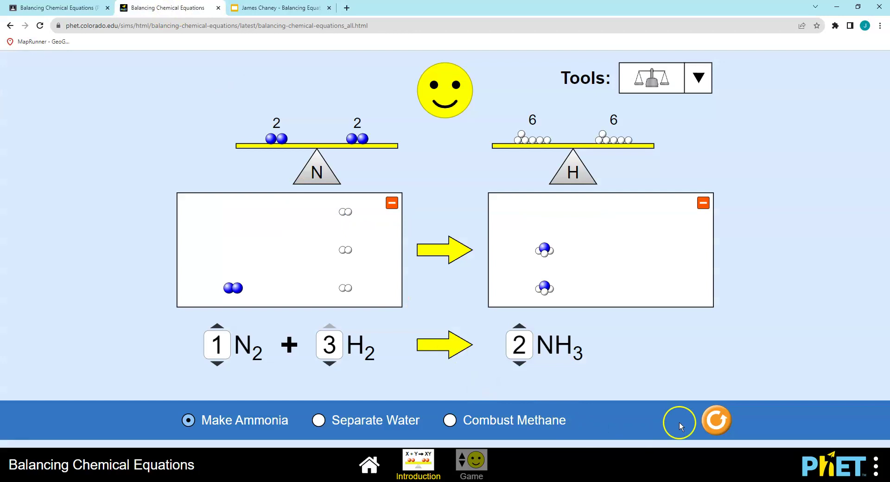
click(716, 420)
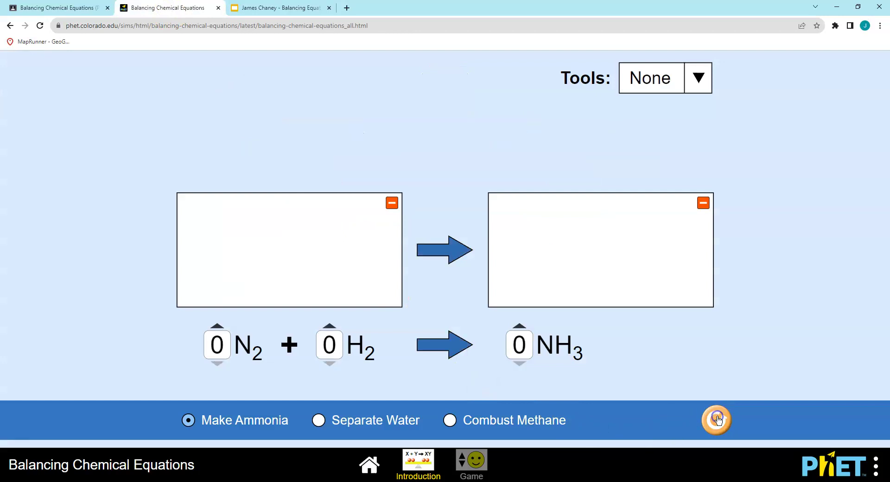
click(320, 420)
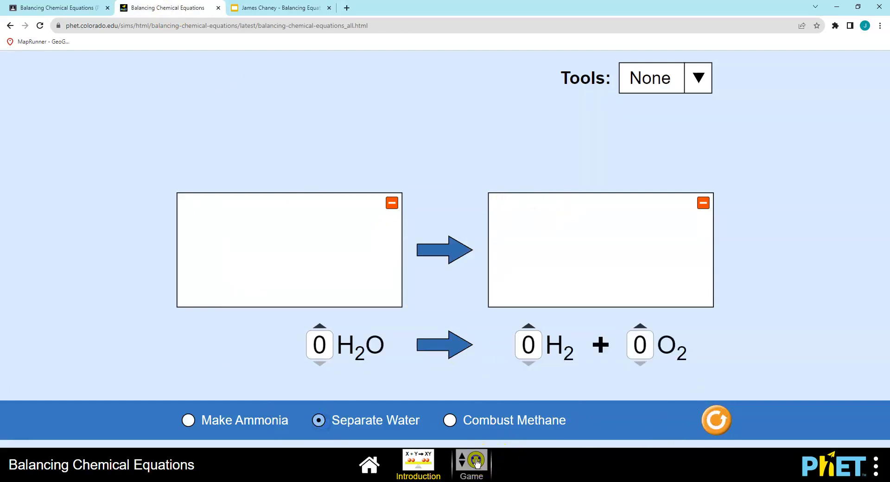
click(473, 462)
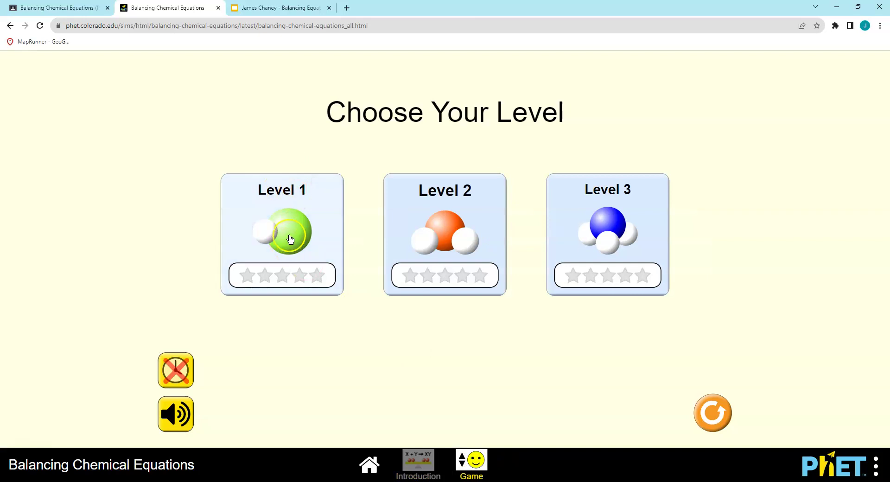
click(289, 237)
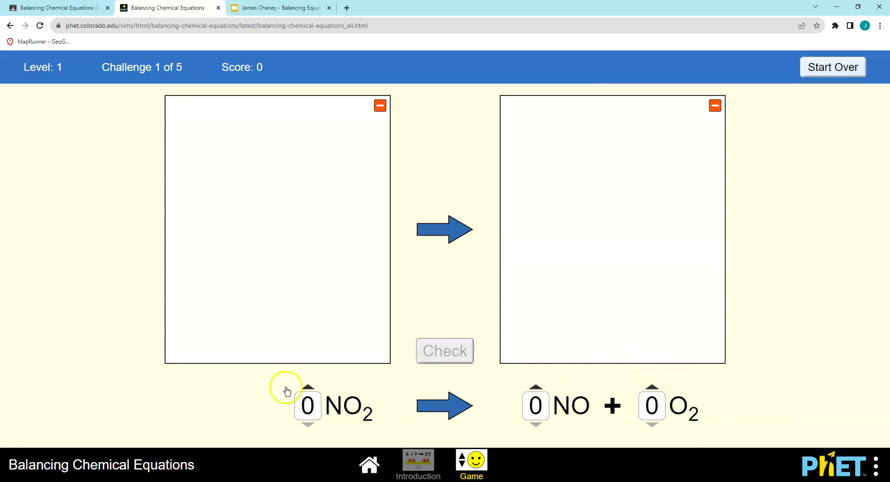
Set the coefficients to 2 NO2 → 2 NO + 1 O2 and check it for +2 points.
click(308, 387)
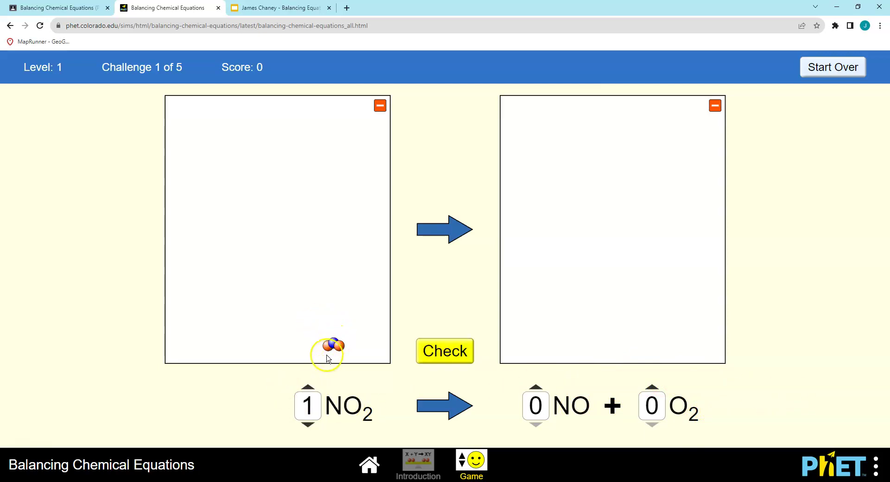
click(539, 389)
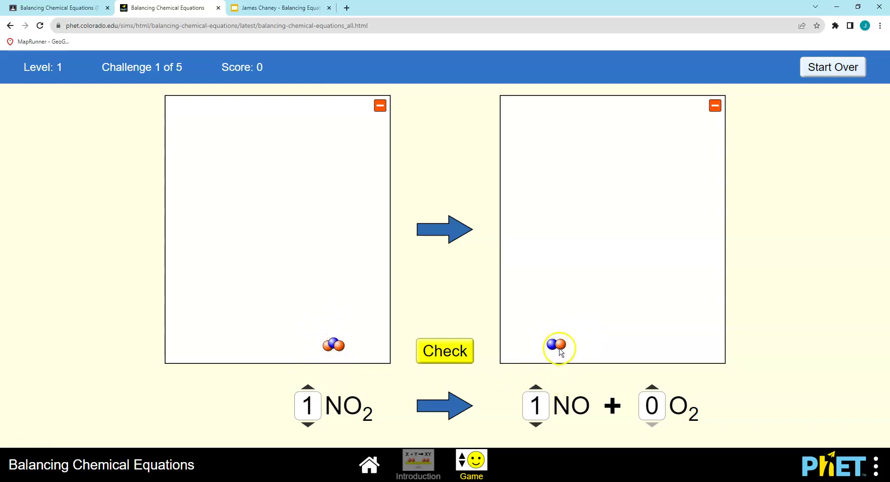
click(652, 389)
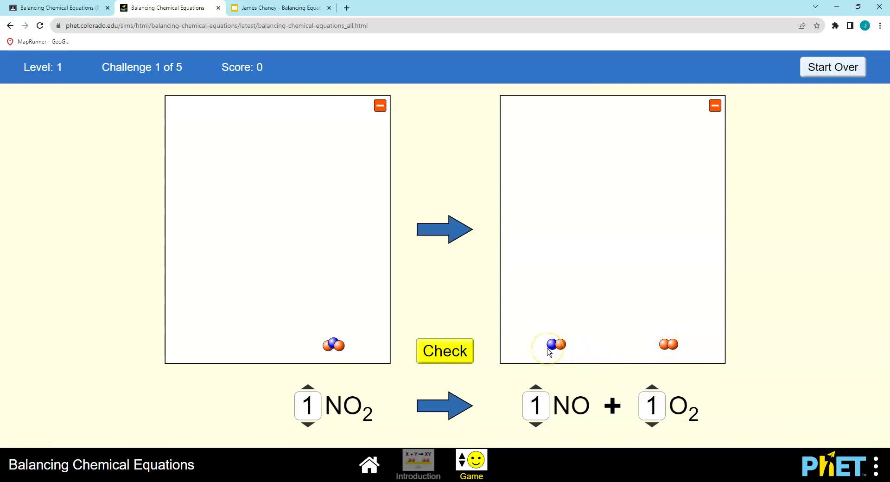
click(307, 387)
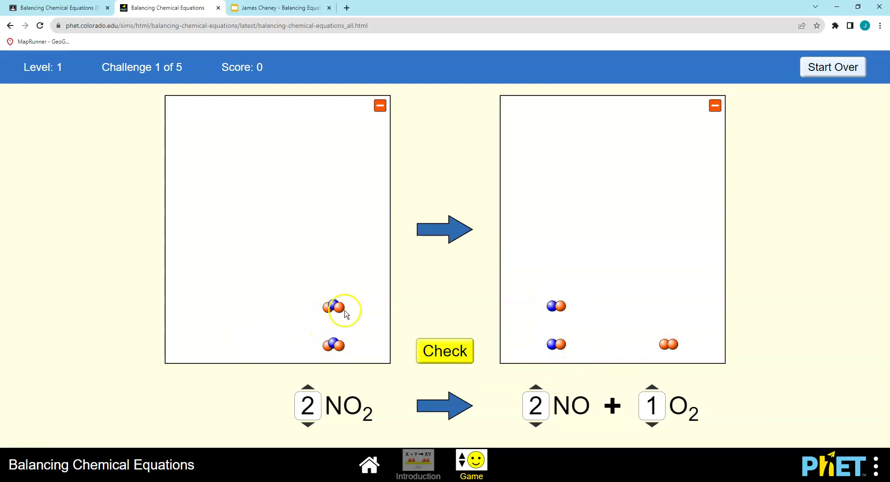
click(445, 348)
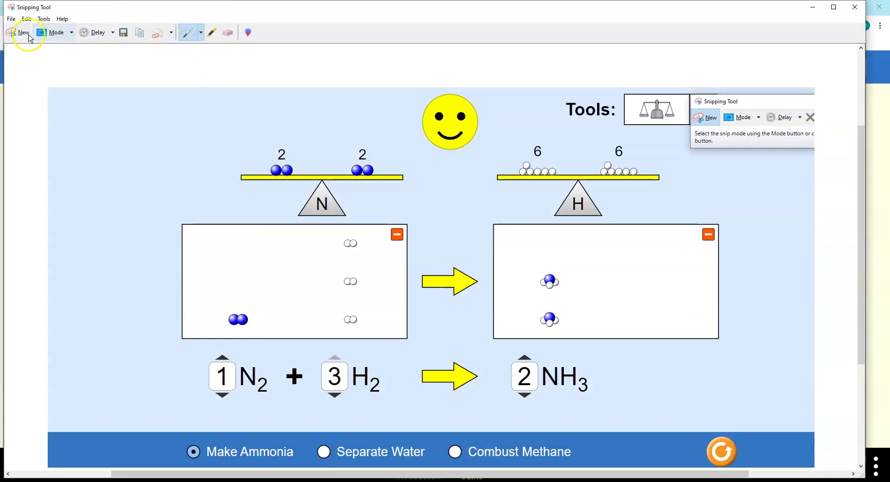
Snip the balanced Challenge 1 game area and return to the Level 1, Equation 1 slide.
click(28, 36)
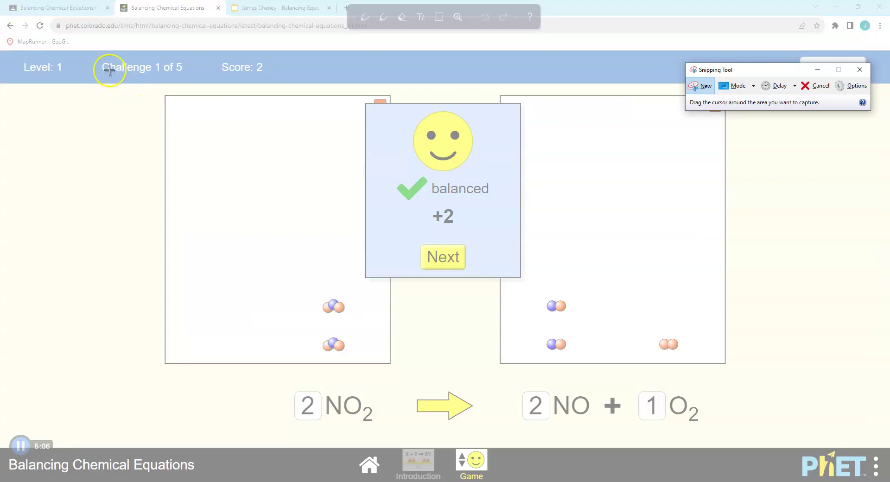
drag(98, 53, 753, 435)
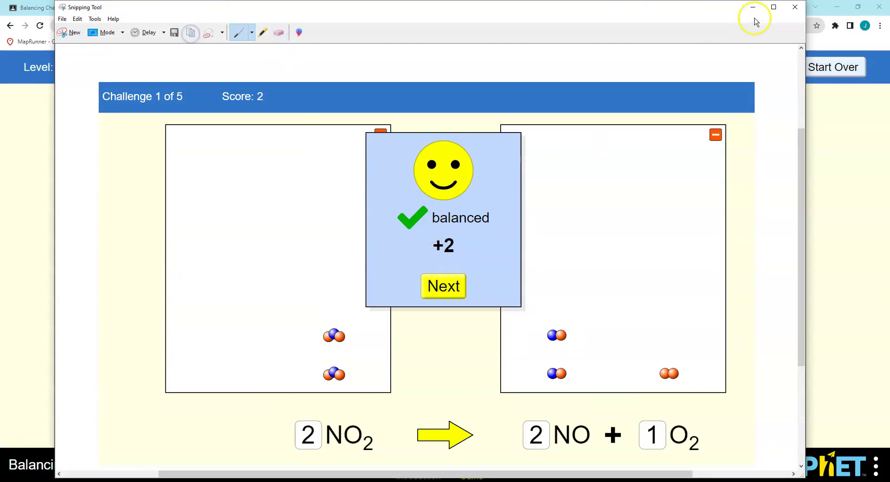
click(752, 8)
click(272, 8)
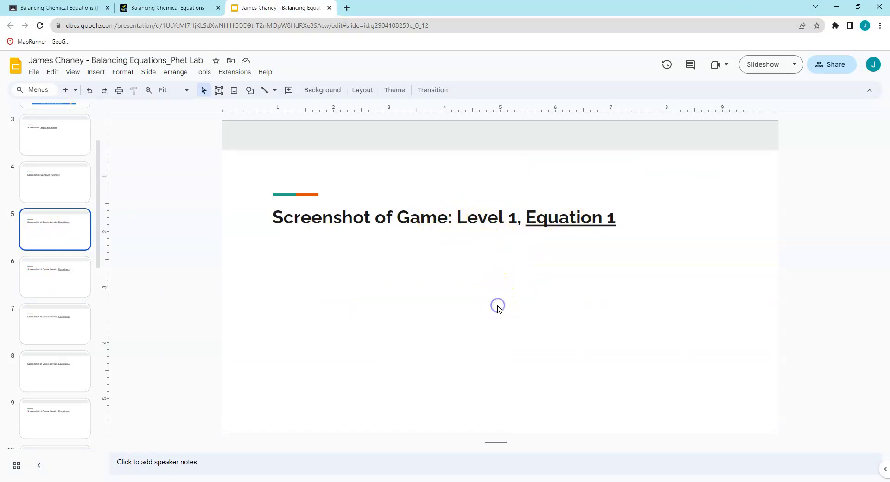
Paste the challenge screenshot beneath the Level 1, Equation 1 title and revisit the opening slides.
key(ctrl+v)
drag(451, 312, 572, 307)
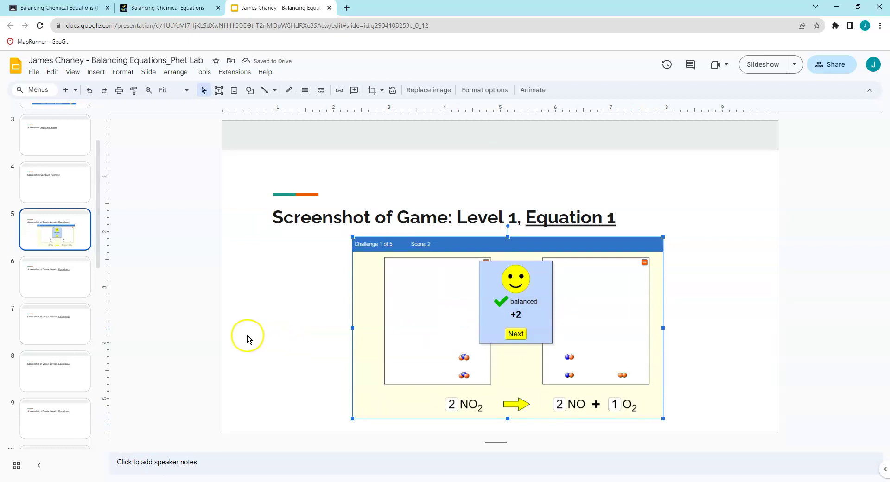
scroll(92, 327, up, 2)
click(56, 195)
click(56, 230)
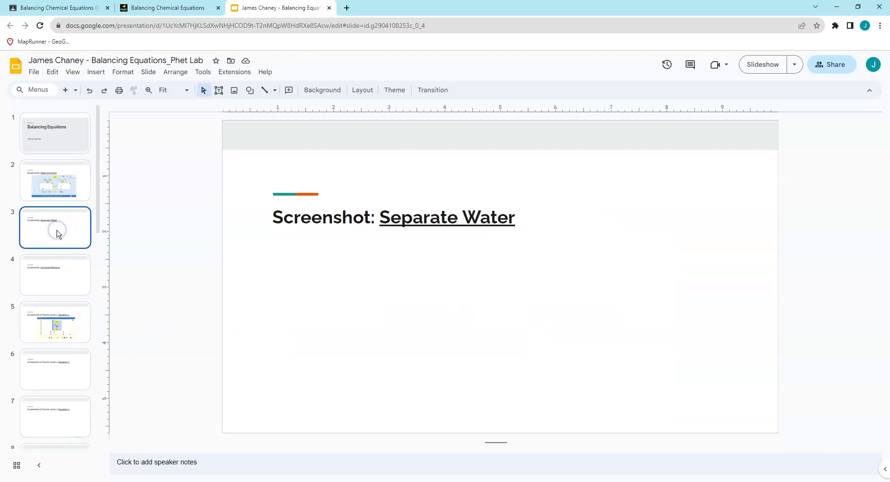
click(60, 268)
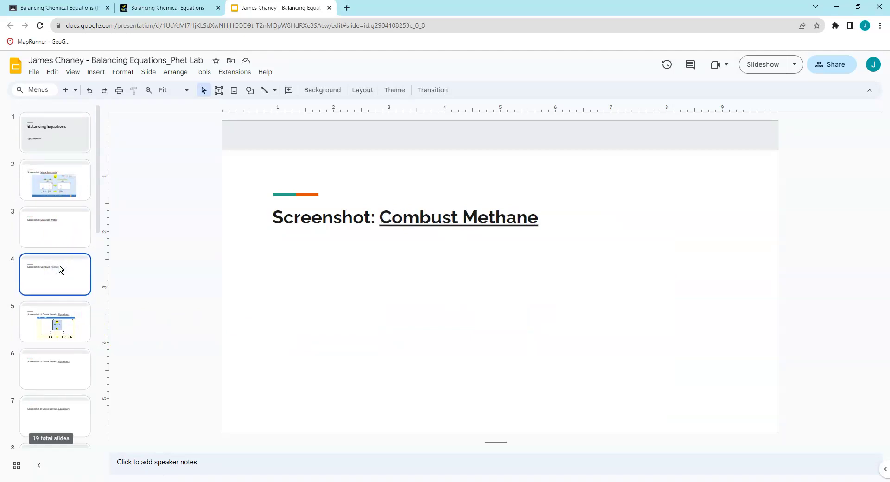
Step through the Level 1 slides and open the empty Level 2, Equation 1 slide.
scroll(51, 231, down, 3)
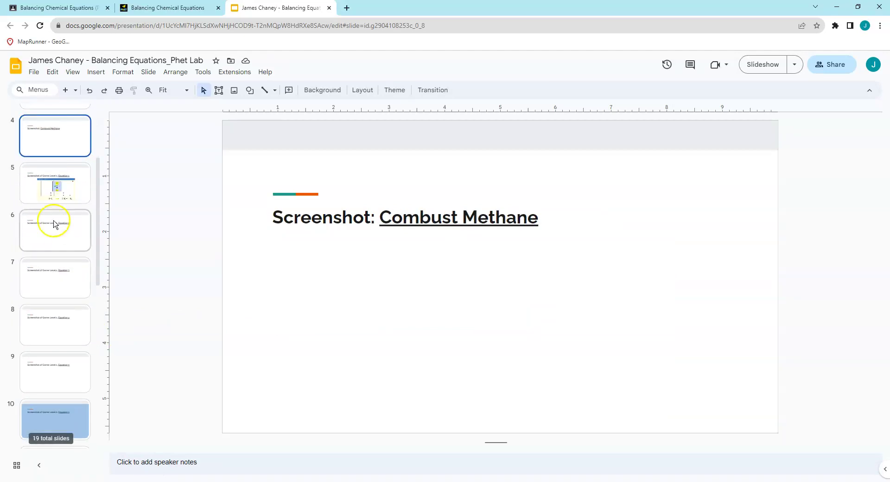
click(47, 187)
click(56, 225)
click(55, 273)
click(54, 319)
click(56, 371)
scroll(55, 299, down, 3)
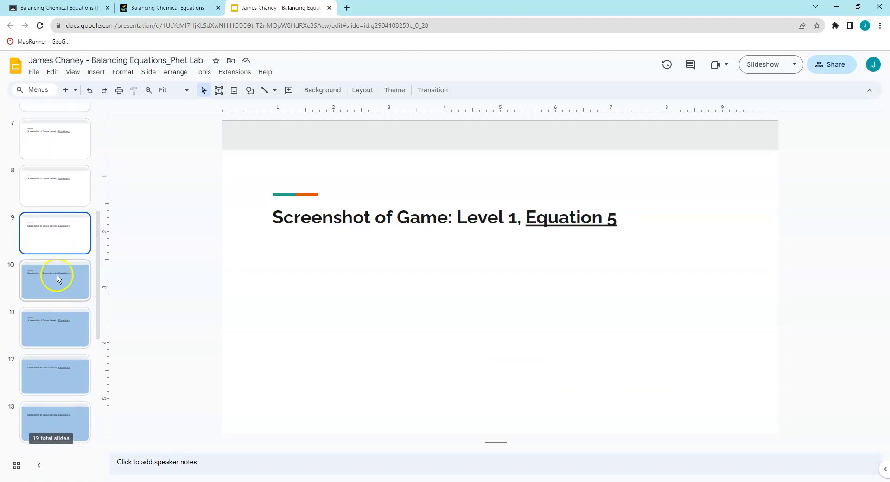
click(57, 278)
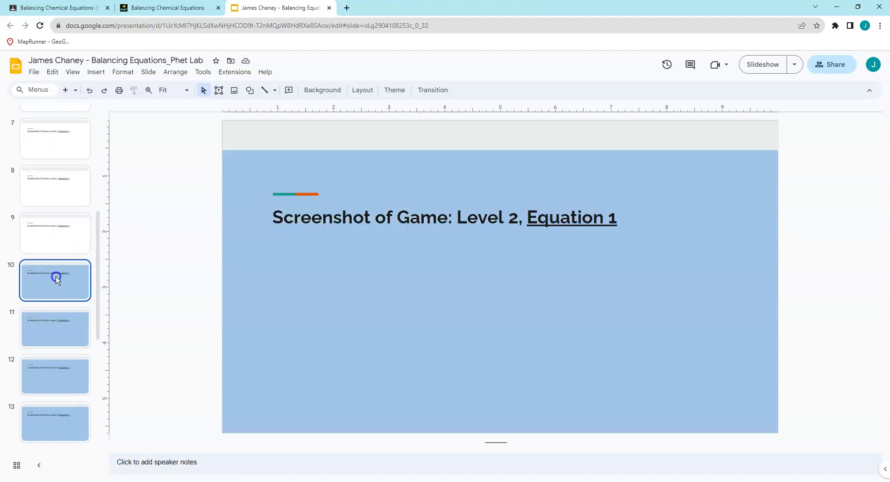
Restart the PhET game at Level 2, Challenge 1: C + H2O → CH4 + CO2, all coefficients 0.
click(162, 8)
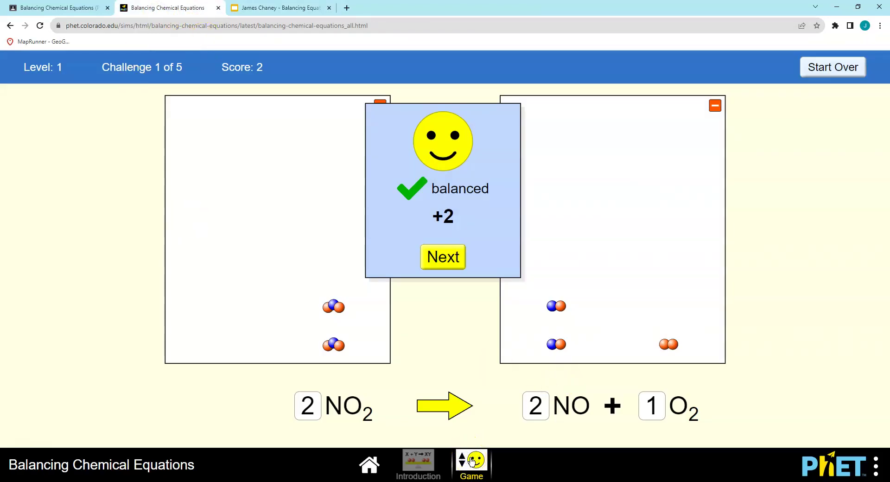
click(417, 463)
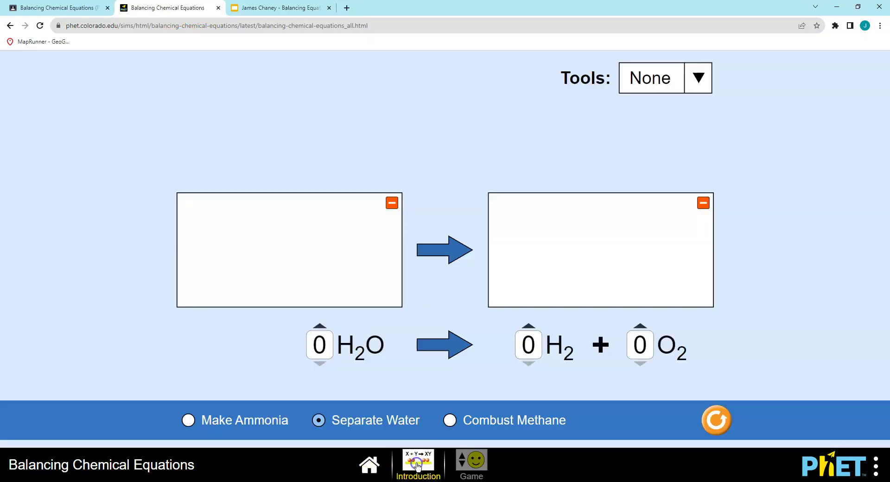
click(466, 461)
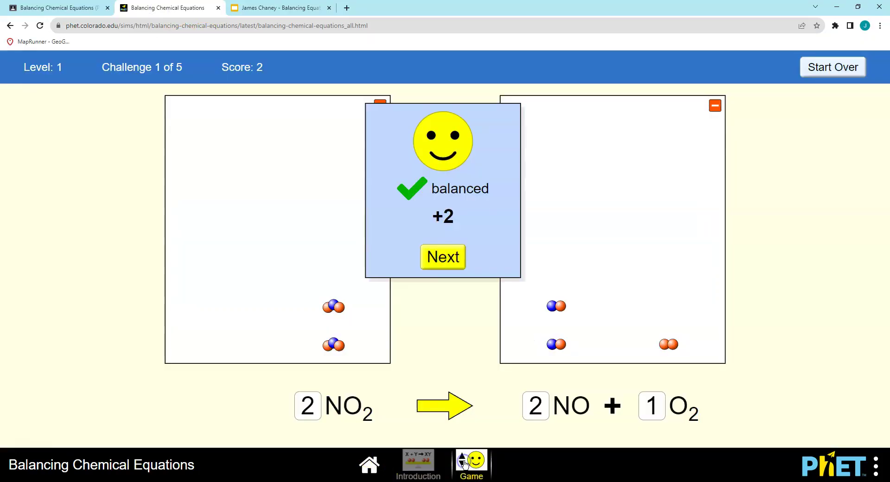
click(839, 68)
click(489, 227)
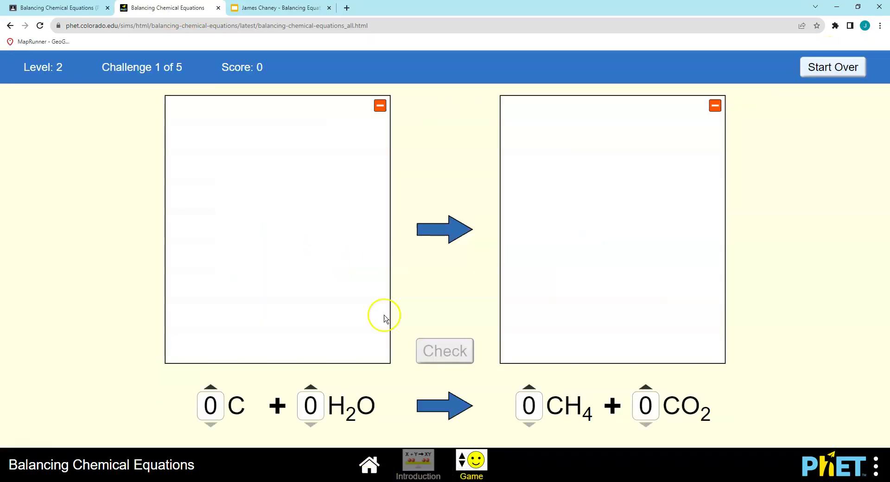